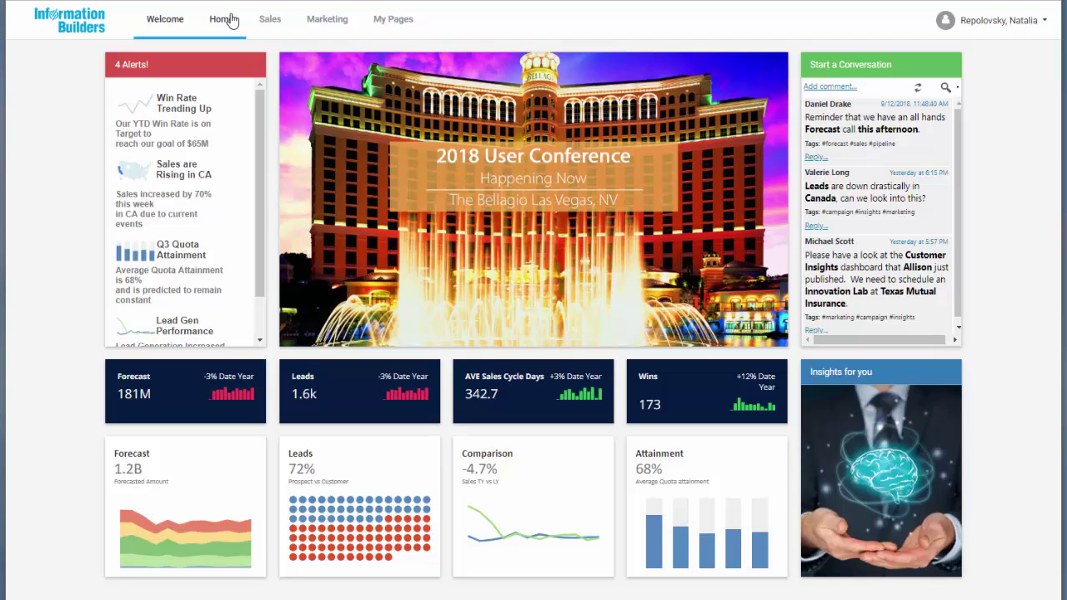
Step: Tour the portal's Home, Marketing and My Pages tabs, finding My Pages empty
{"action": "left_click", "coordinate": [230, 20]}
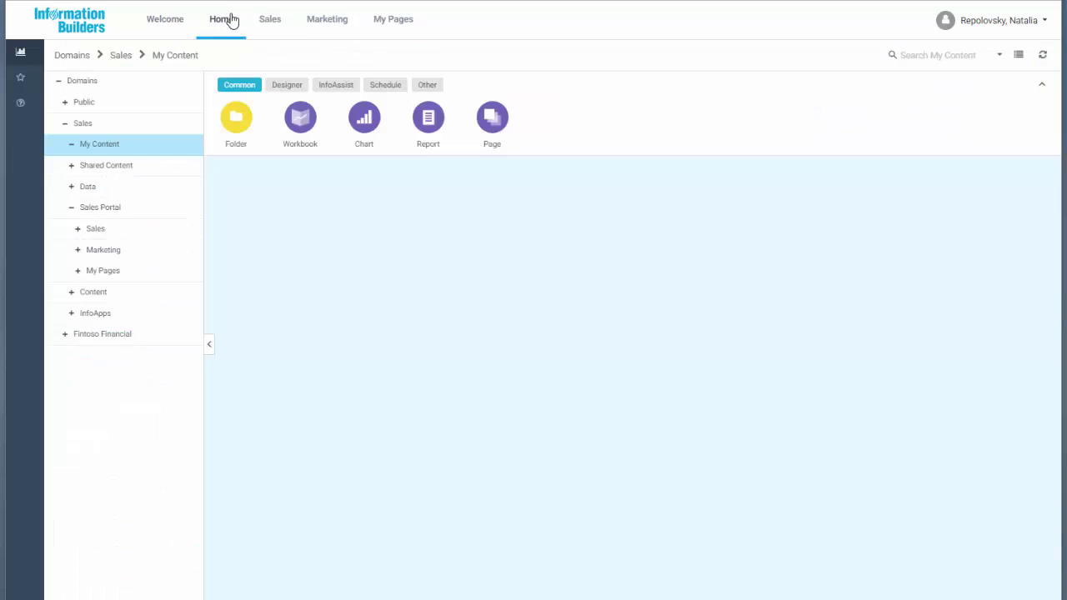
{"action": "left_click", "coordinate": [327, 20]}
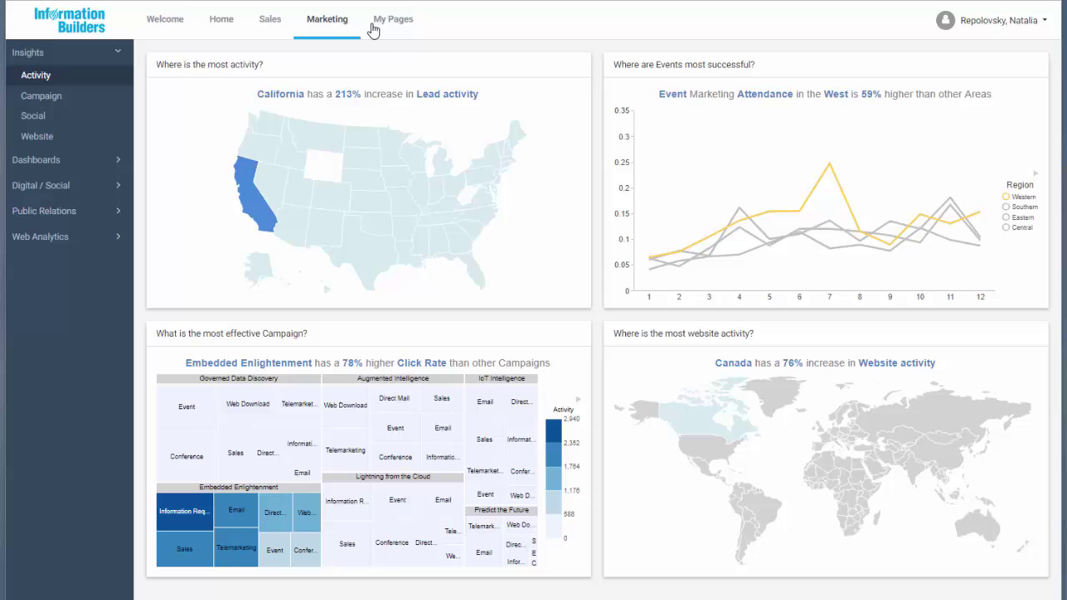
{"action": "left_click", "coordinate": [375, 25]}
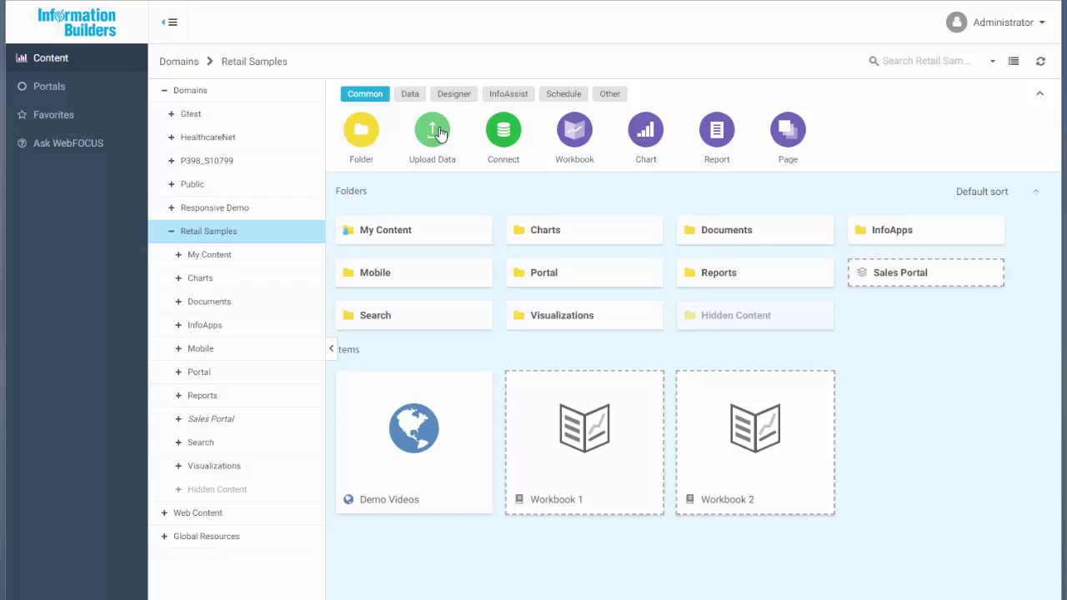
Step: Create a portal titled 'Sales Portal', alias salesportal, banner title hidden, with a My Pages menu
{"action": "left_click", "coordinate": [452, 97]}
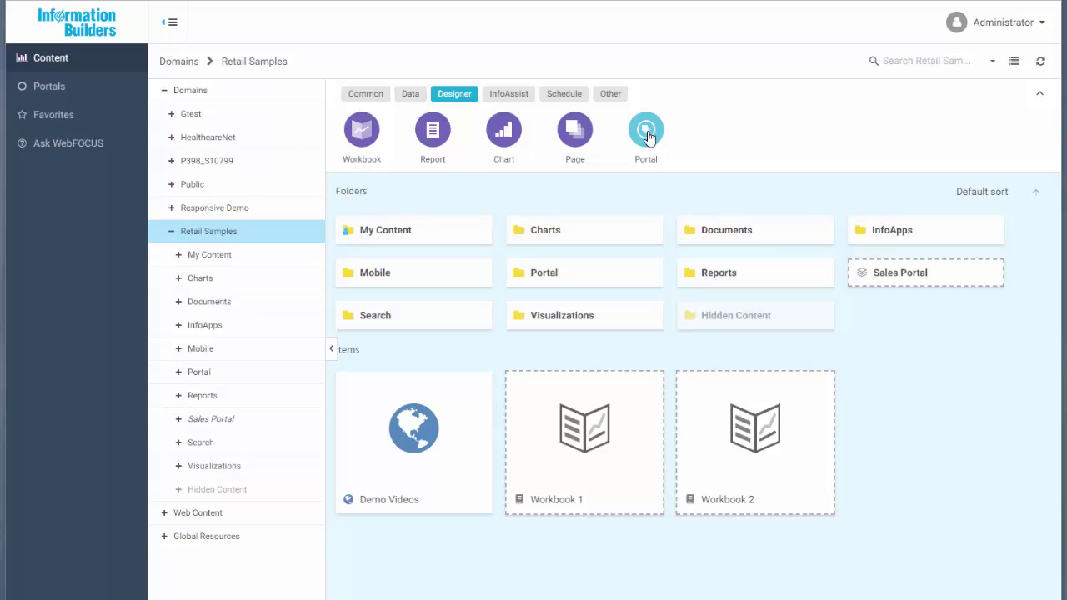
{"action": "left_click", "coordinate": [647, 132]}
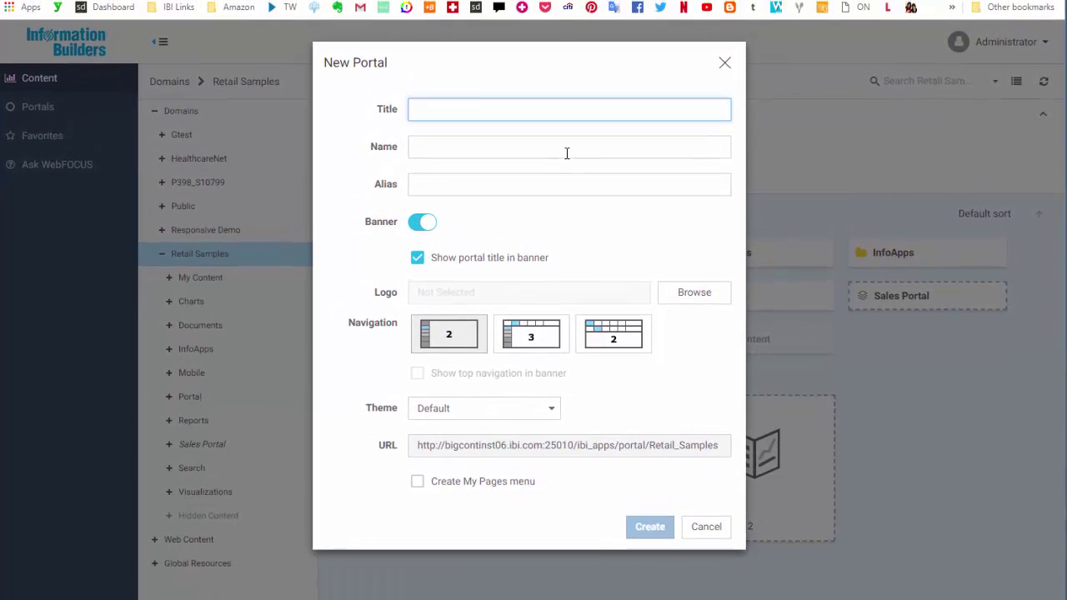
{"action": "type", "text": "Sales"}
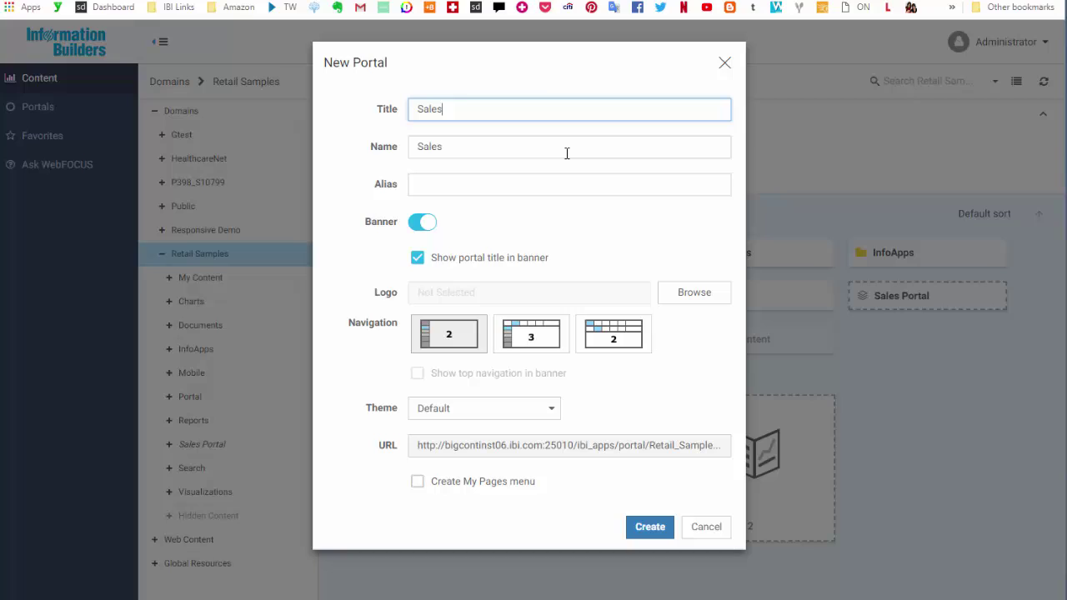
{"action": "type", "text": " Portal"}
{"action": "left_click", "coordinate": [487, 261]}
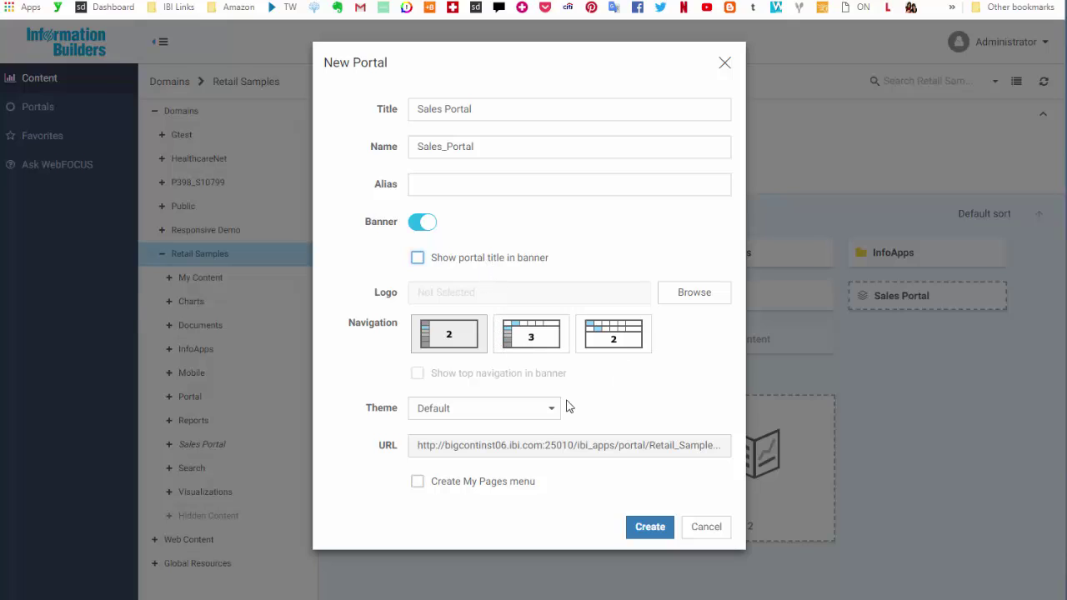
{"action": "left_click", "coordinate": [501, 189]}
{"action": "type", "text": "sale"}
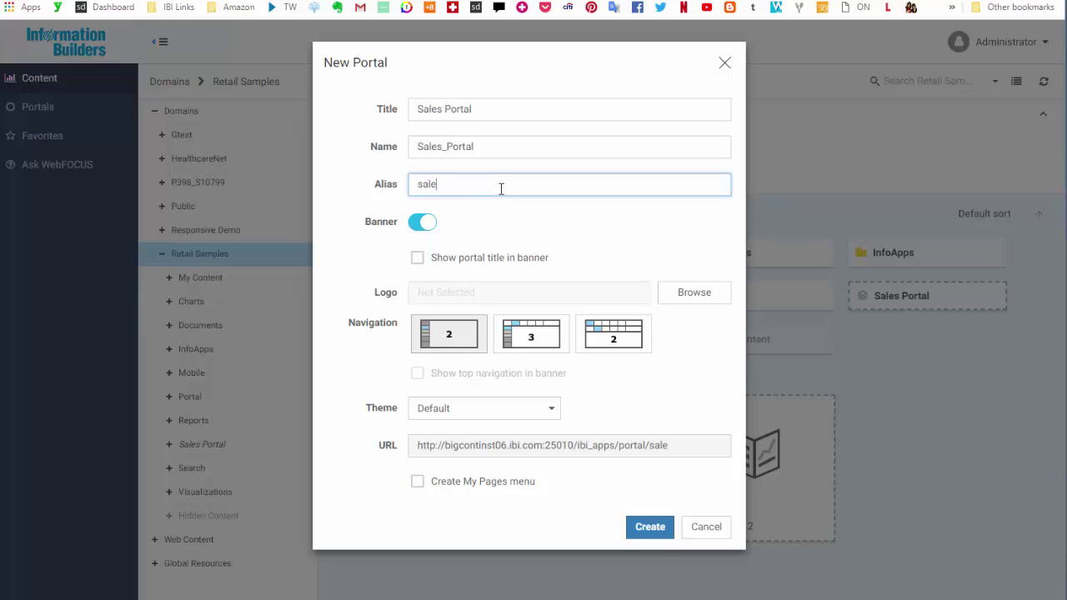
{"action": "type", "text": "sportal"}
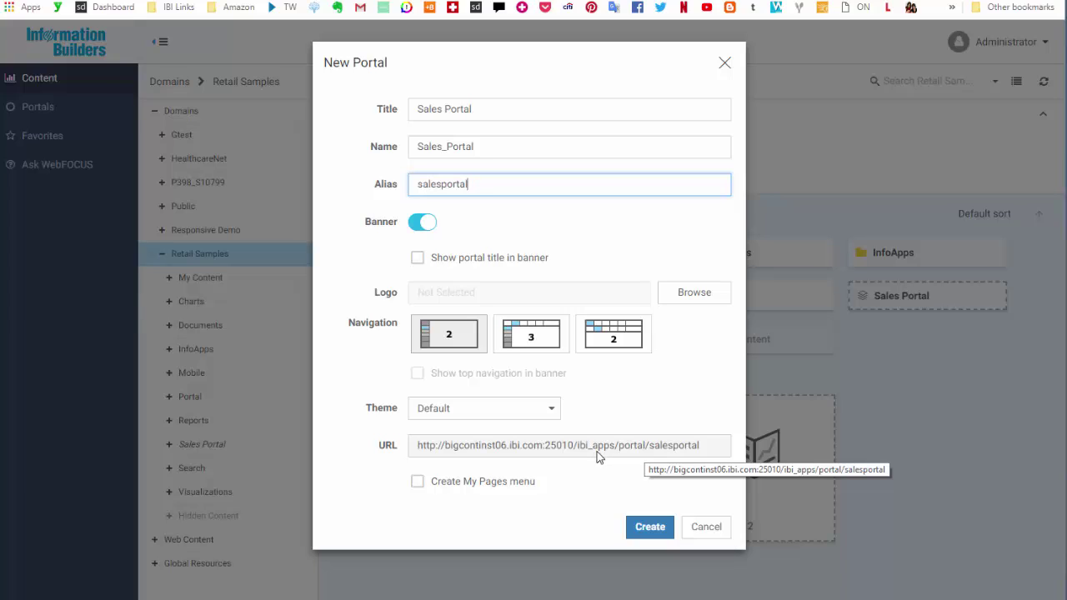
{"action": "left_click", "coordinate": [524, 488]}
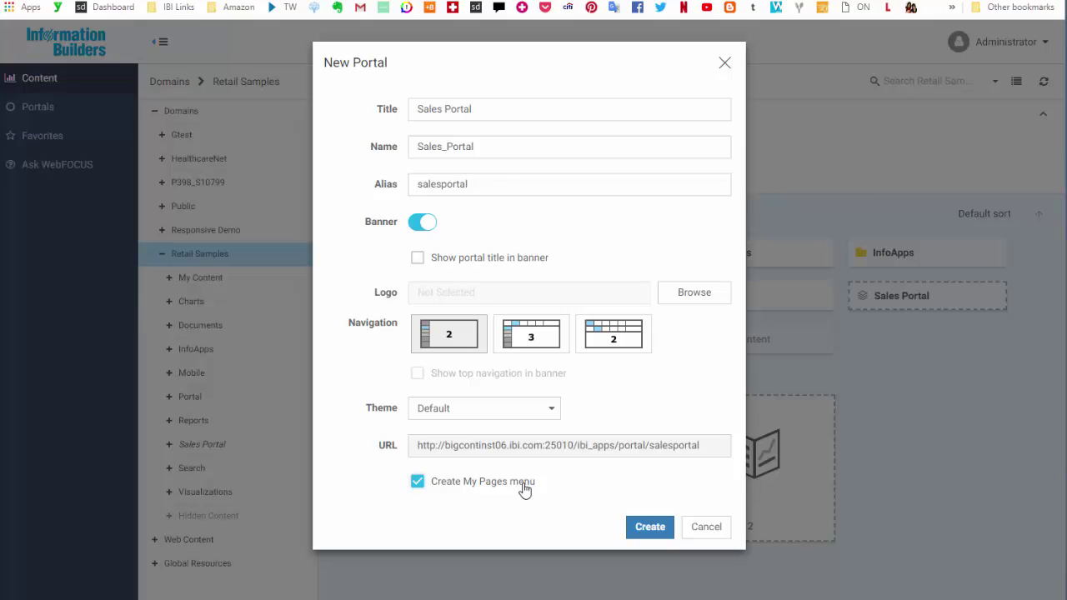
{"action": "left_click", "coordinate": [654, 529]}
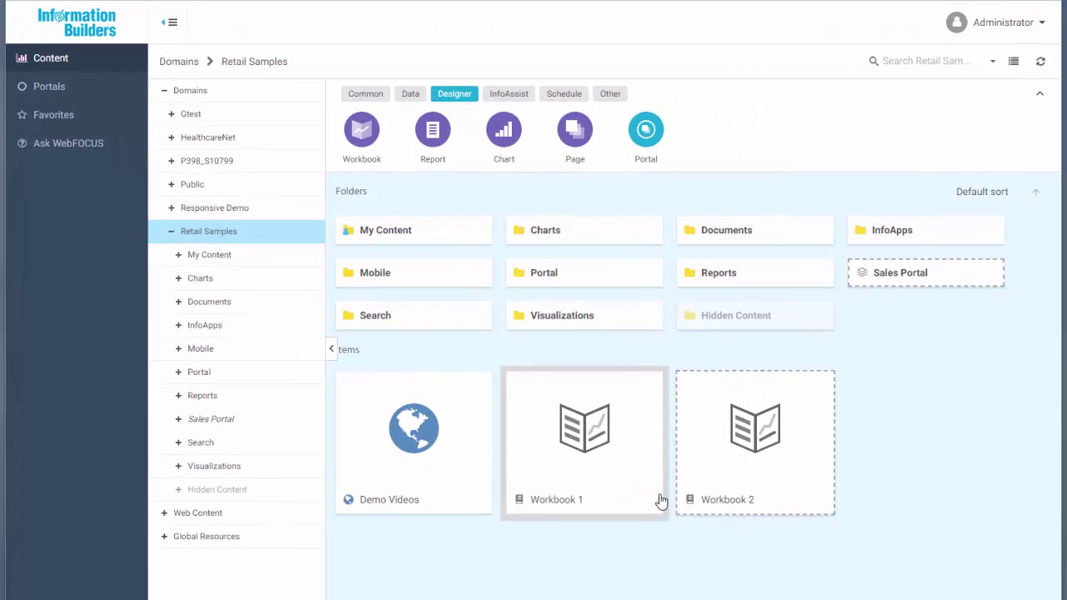
Step: Publish the Sales Portal and open its folder to list its folders and pages
{"action": "right_click", "coordinate": [250, 421]}
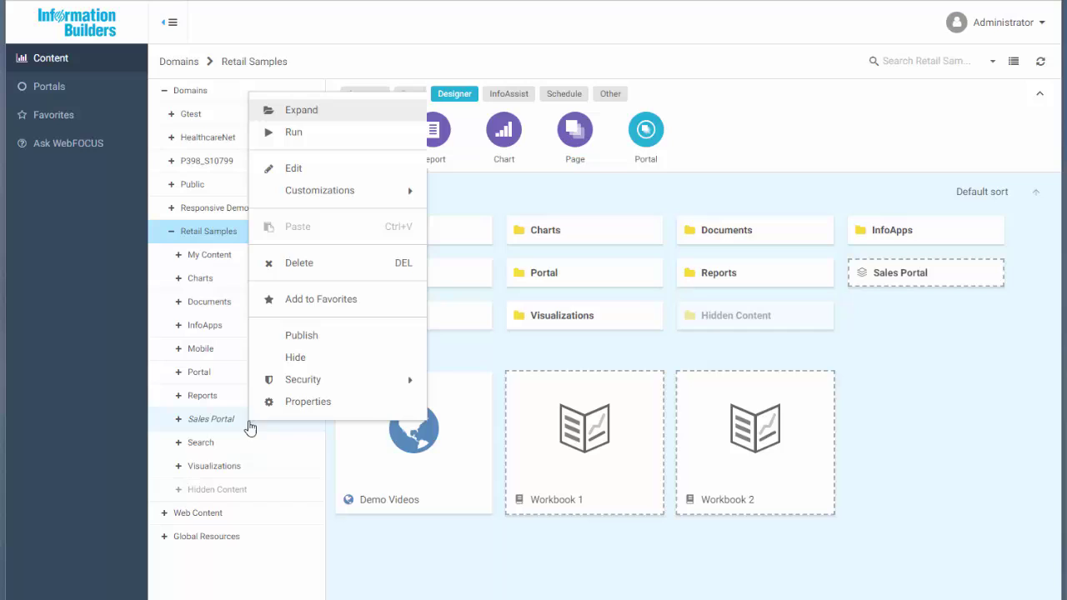
{"action": "left_click", "coordinate": [318, 338]}
{"action": "left_click", "coordinate": [268, 424]}
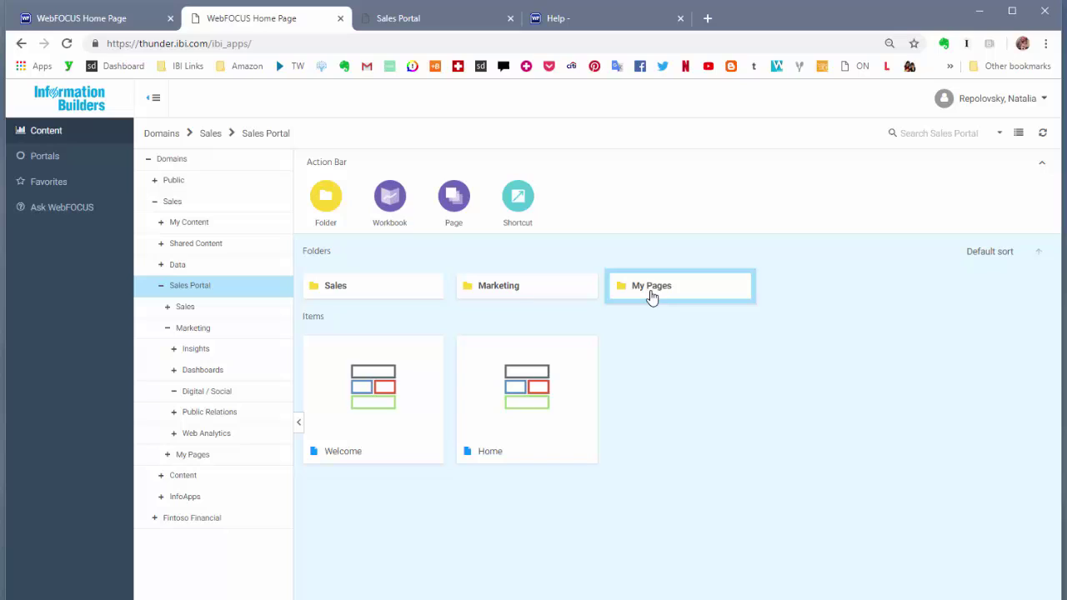
Step: Open the portal's Marketing folder and show the Marketing section in the running portal
{"action": "left_click", "coordinate": [458, 26]}
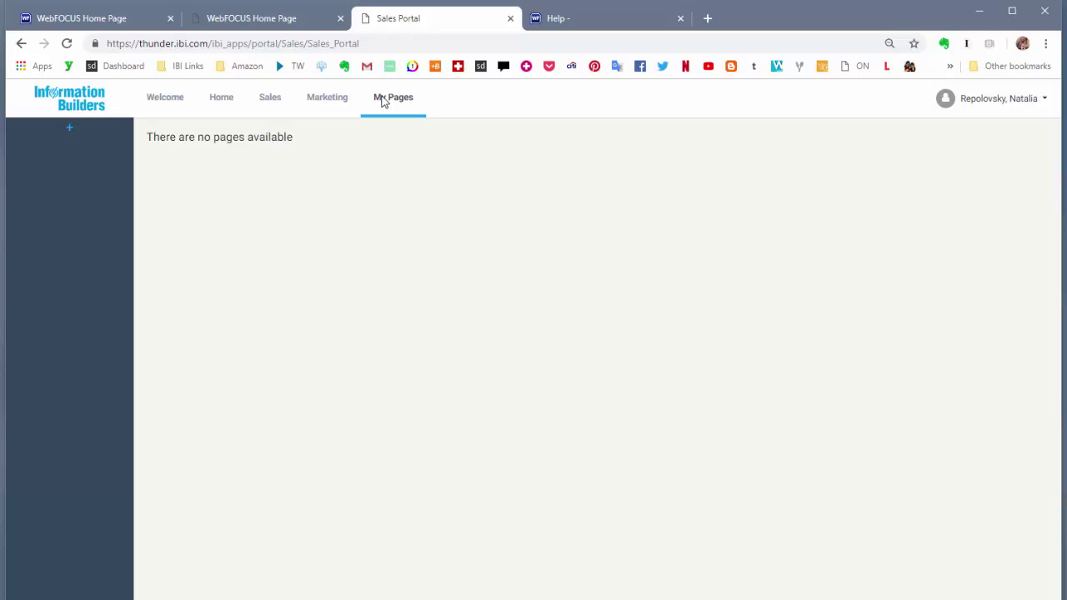
{"action": "left_click", "coordinate": [294, 20]}
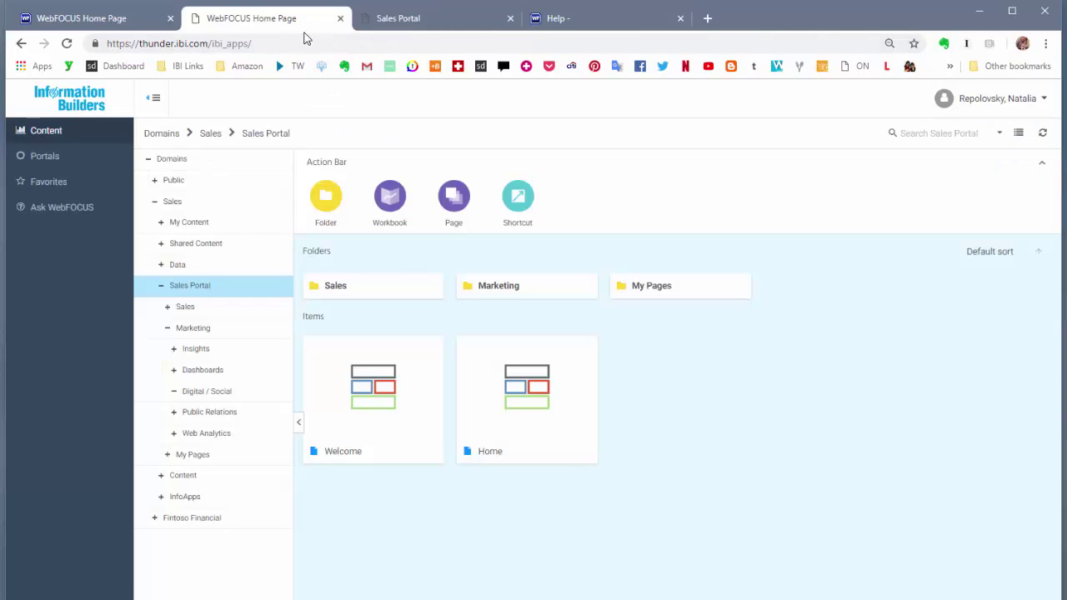
{"action": "double_click", "coordinate": [530, 289]}
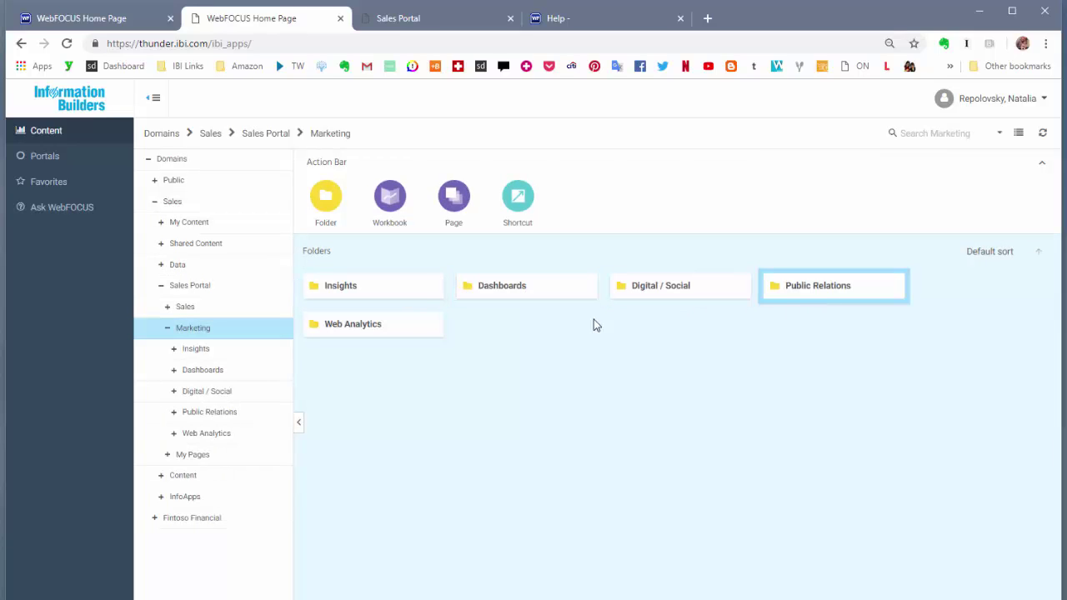
{"action": "left_click", "coordinate": [416, 25]}
{"action": "left_click", "coordinate": [331, 113]}
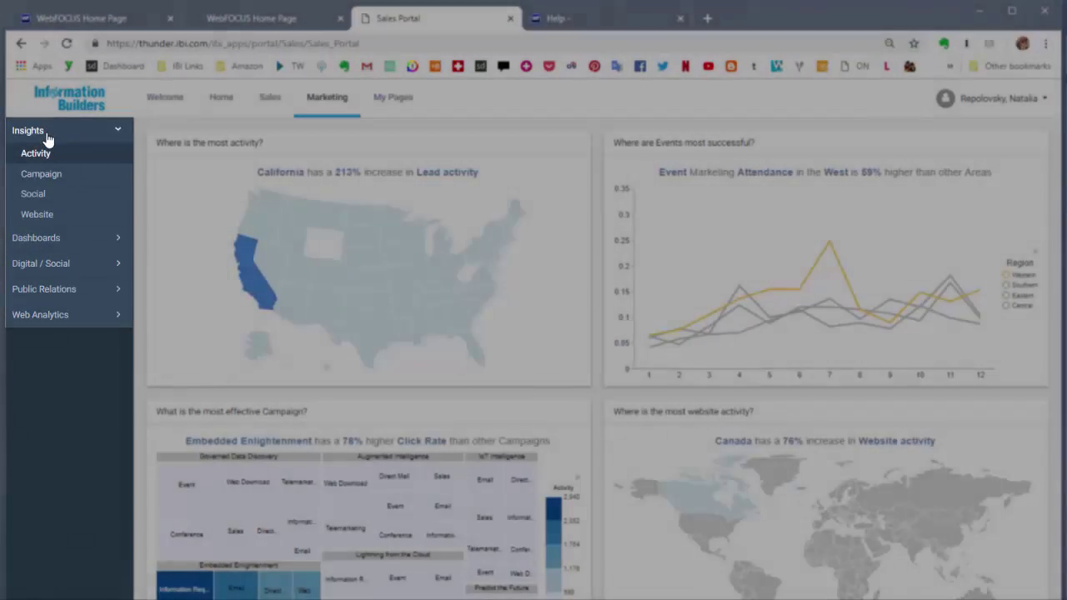
Step: Browse the Insights pages and return to the live Marketing Insights Activity dashboard
{"action": "left_click", "coordinate": [48, 133]}
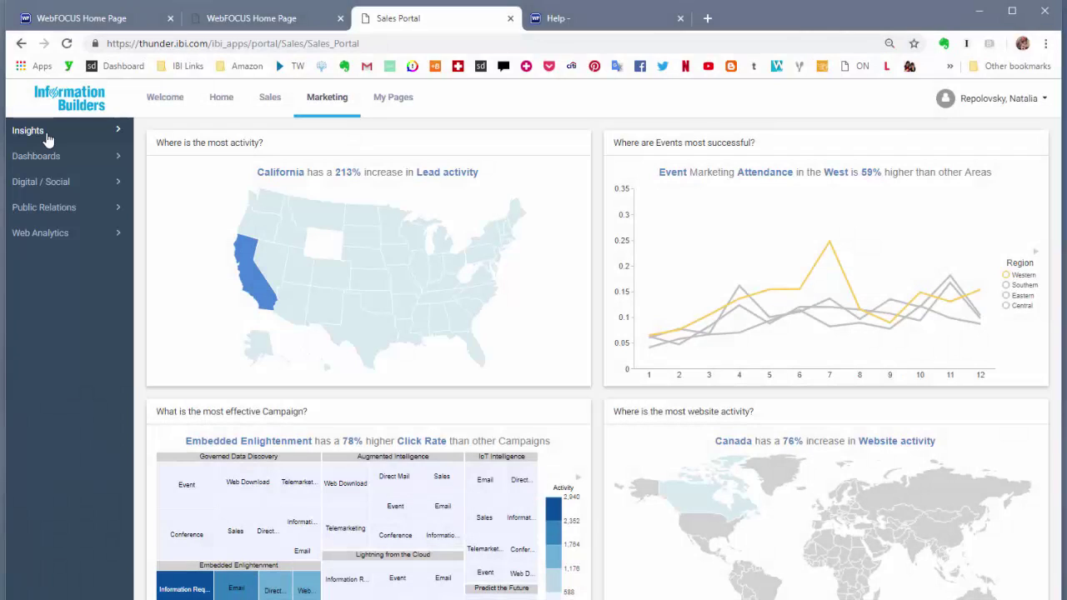
{"action": "left_click", "coordinate": [48, 135]}
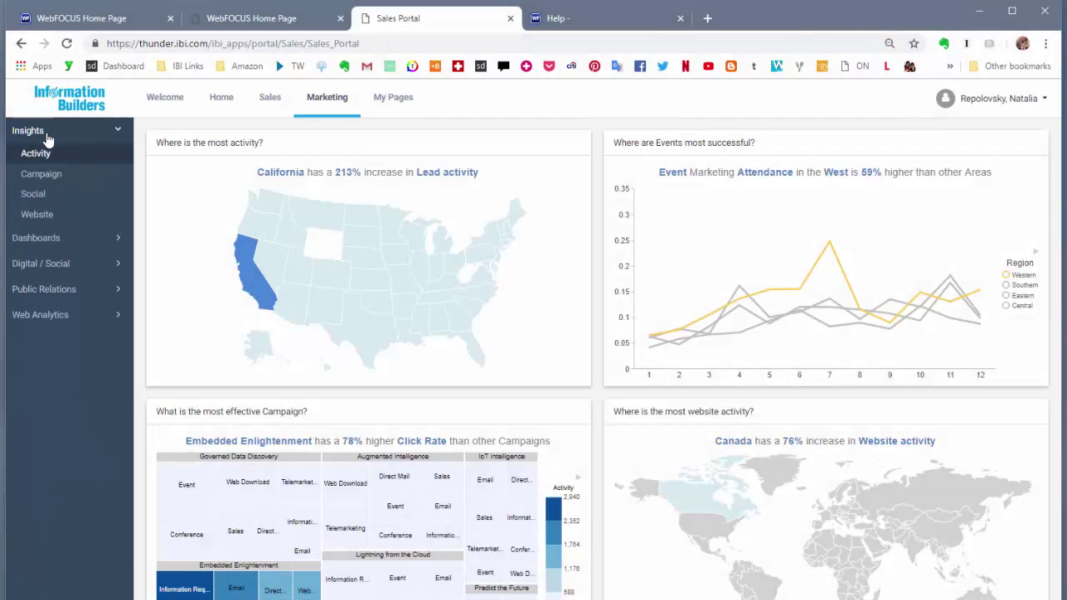
{"action": "left_click", "coordinate": [227, 19]}
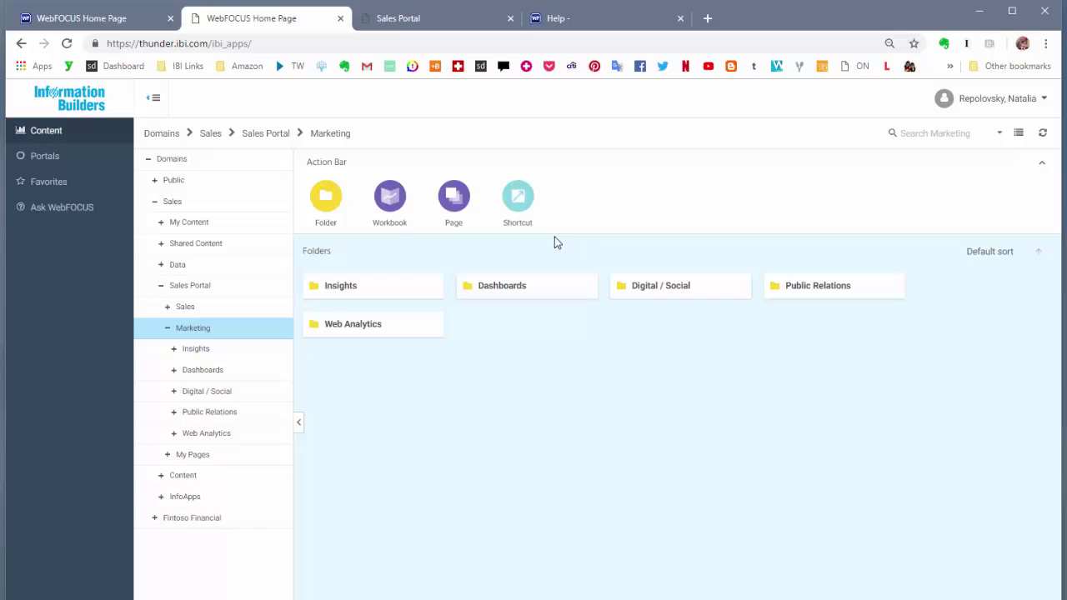
{"action": "left_click", "coordinate": [325, 284]}
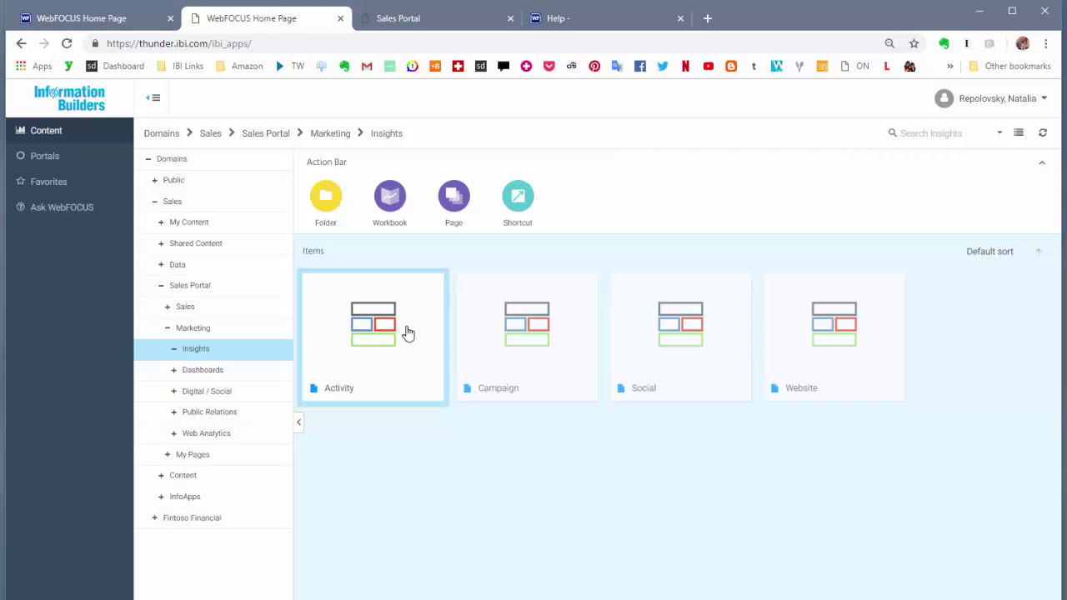
{"action": "left_click", "coordinate": [442, 26]}
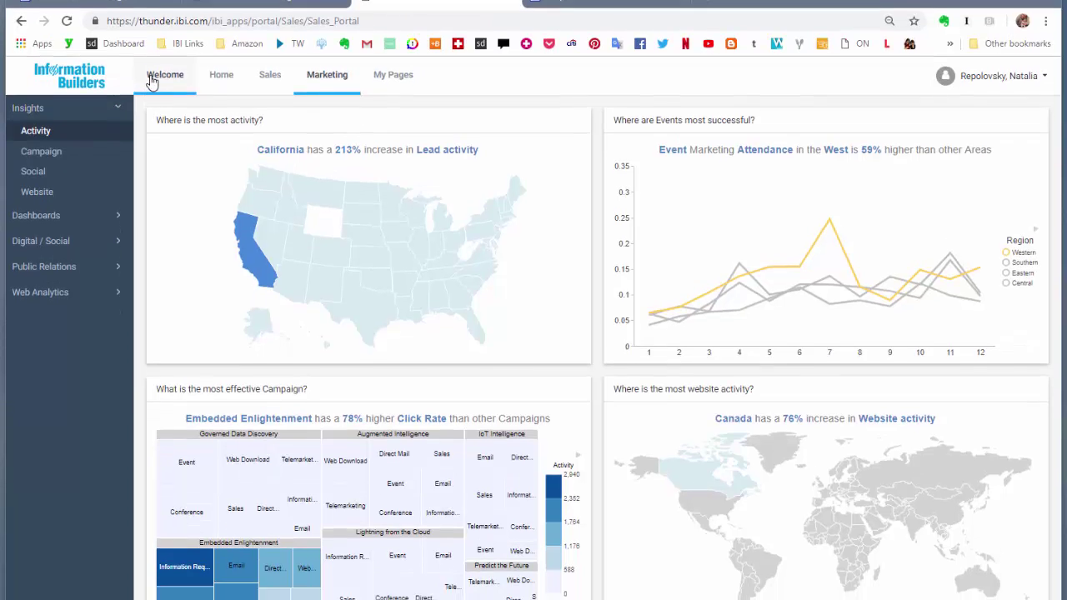
Step: Close the User Conference page and bring up the Sales Portal Home's content search view
{"action": "left_click", "coordinate": [151, 104]}
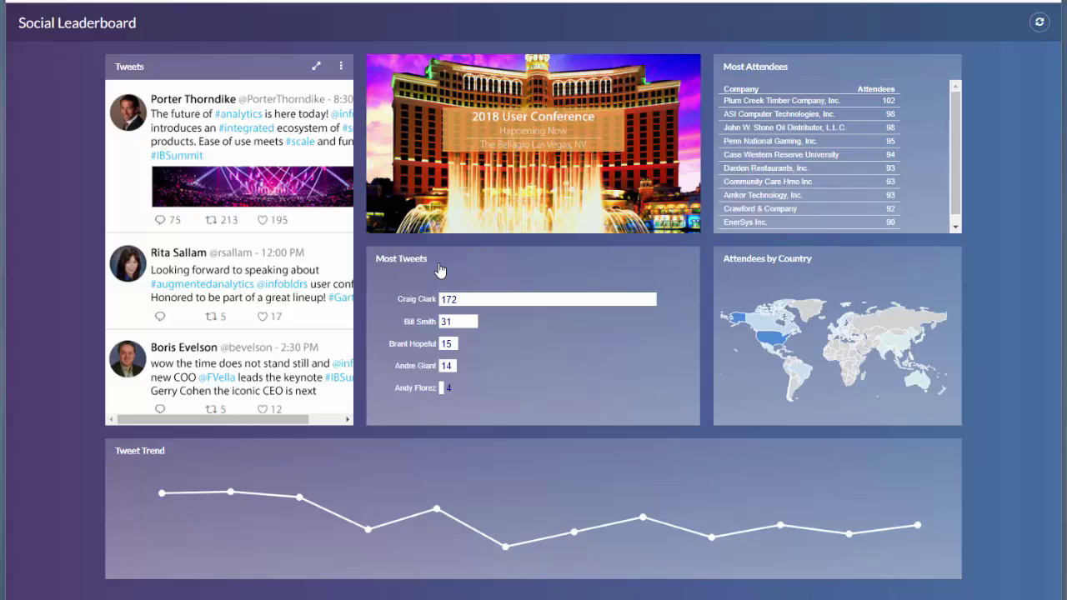
{"action": "key", "text": "F11"}
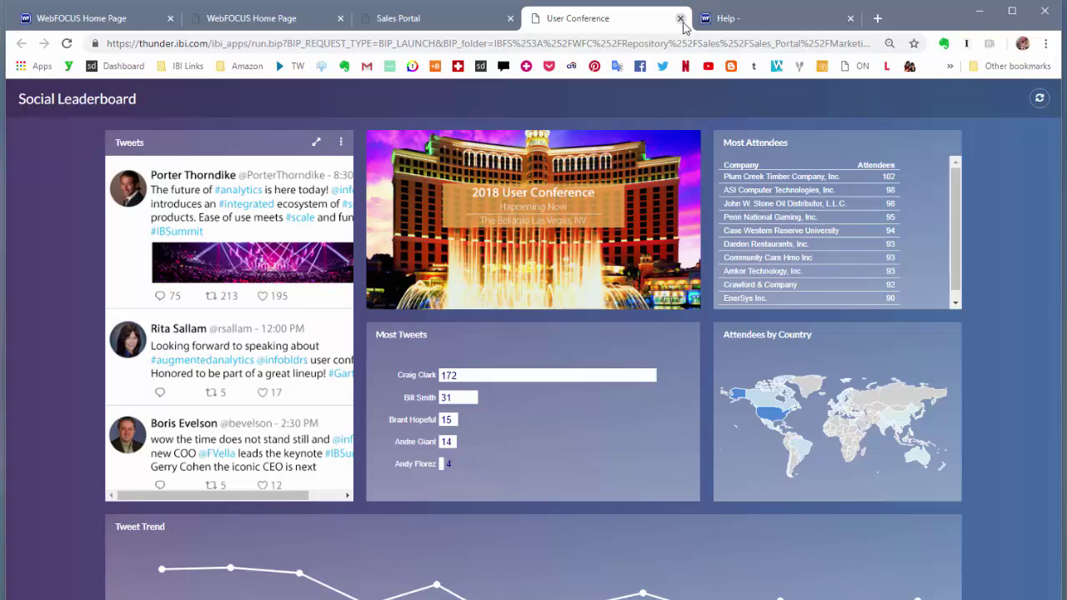
{"action": "left_click", "coordinate": [680, 18]}
{"action": "left_click", "coordinate": [230, 103]}
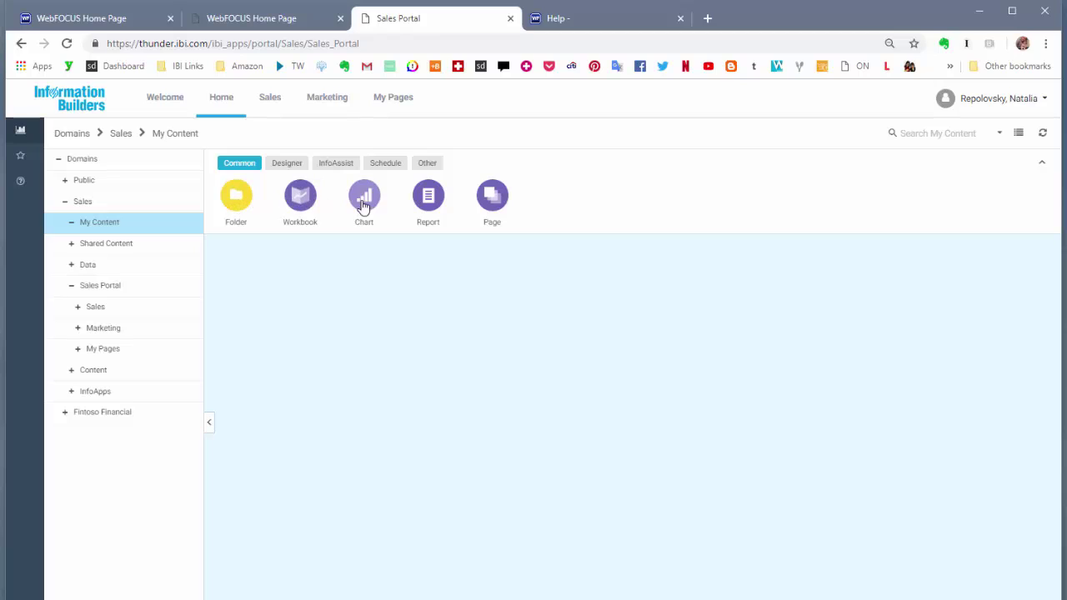
{"action": "left_click", "coordinate": [22, 182]}
{"action": "type", "text": "north"}
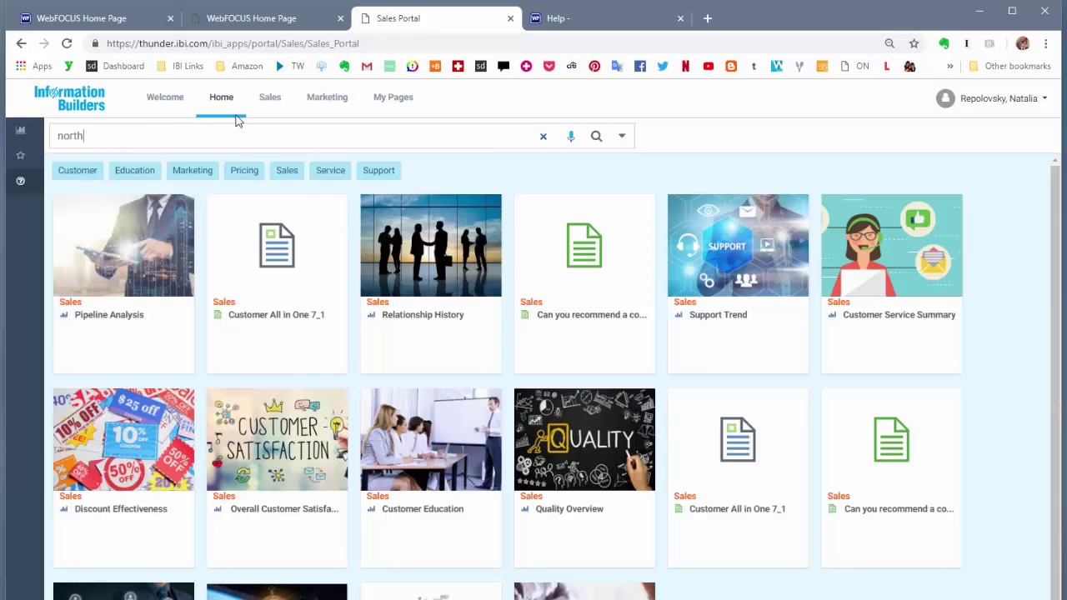
Step: Replace the Sales dashboard's Conversion Rate panel with Leads by Location
{"action": "left_click", "coordinate": [270, 100]}
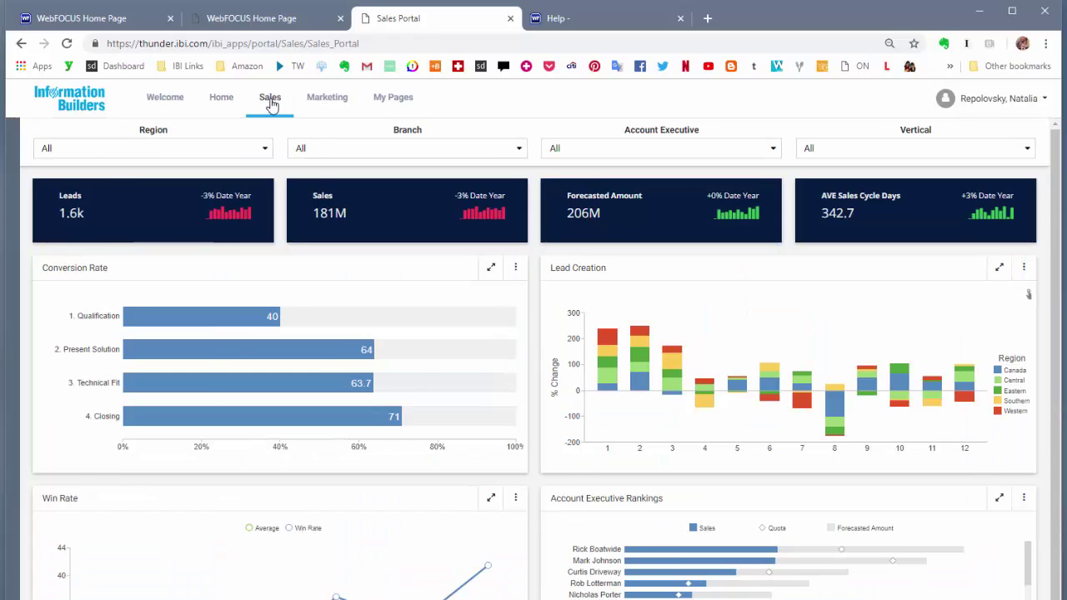
{"action": "left_click", "coordinate": [572, 268]}
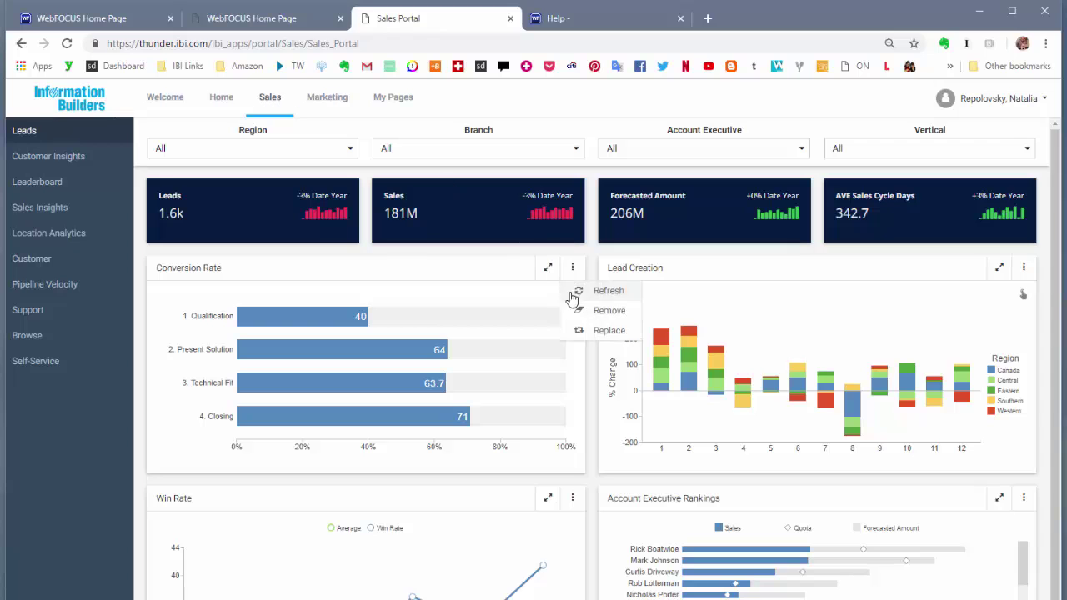
{"action": "left_click", "coordinate": [584, 330]}
{"action": "scroll", "coordinate": [478, 400], "scroll_direction": "down", "scroll_amount": 1}
{"action": "scroll", "coordinate": [479, 338], "scroll_direction": "down", "scroll_amount": 1}
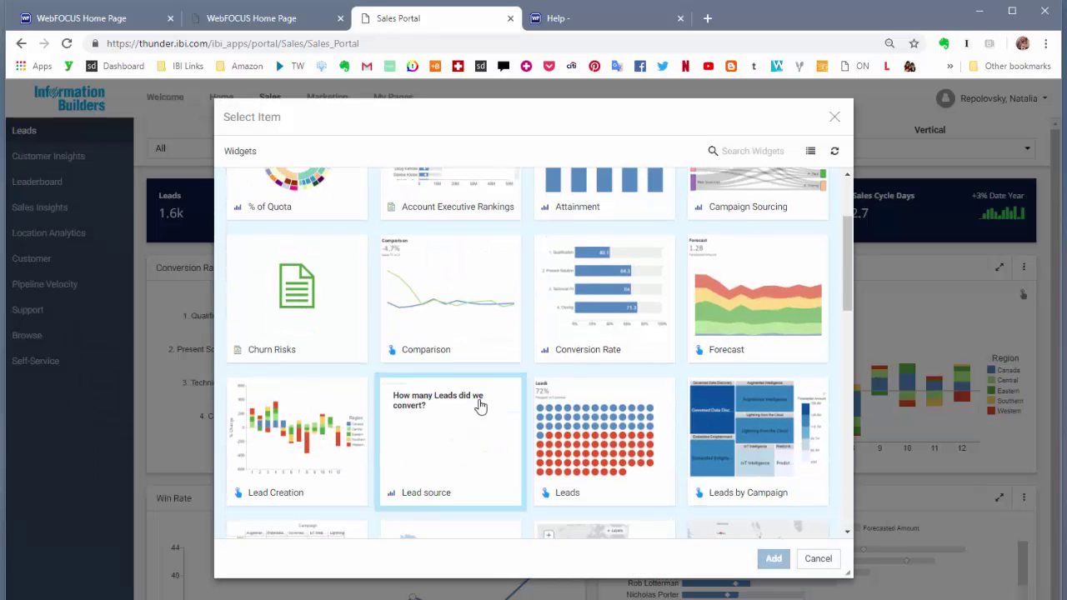
{"action": "scroll", "coordinate": [478, 375], "scroll_direction": "down", "scroll_amount": 2}
{"action": "left_click", "coordinate": [467, 434]}
{"action": "left_click", "coordinate": [762, 563]}
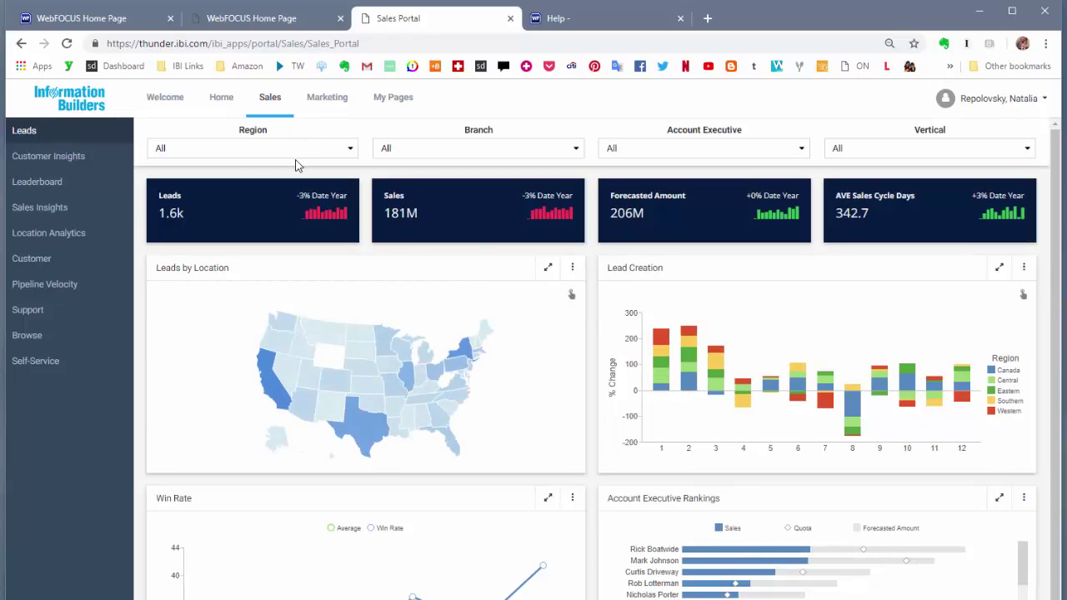
Step: Filter the Region to Central and show the Customer Insights page
{"action": "left_click", "coordinate": [295, 155]}
{"action": "left_click", "coordinate": [298, 210]}
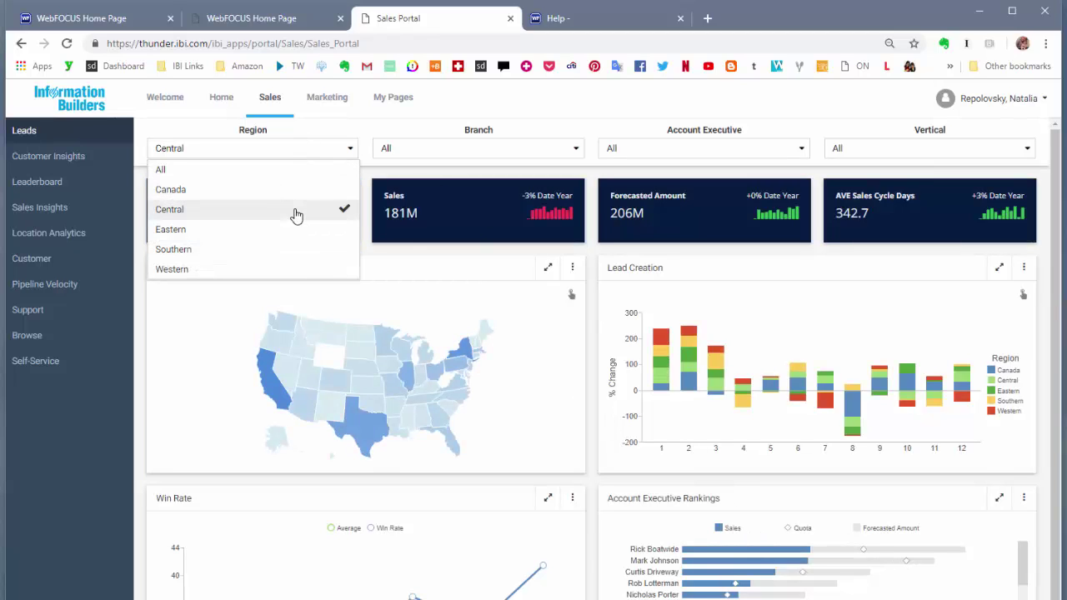
{"action": "left_click", "coordinate": [329, 133]}
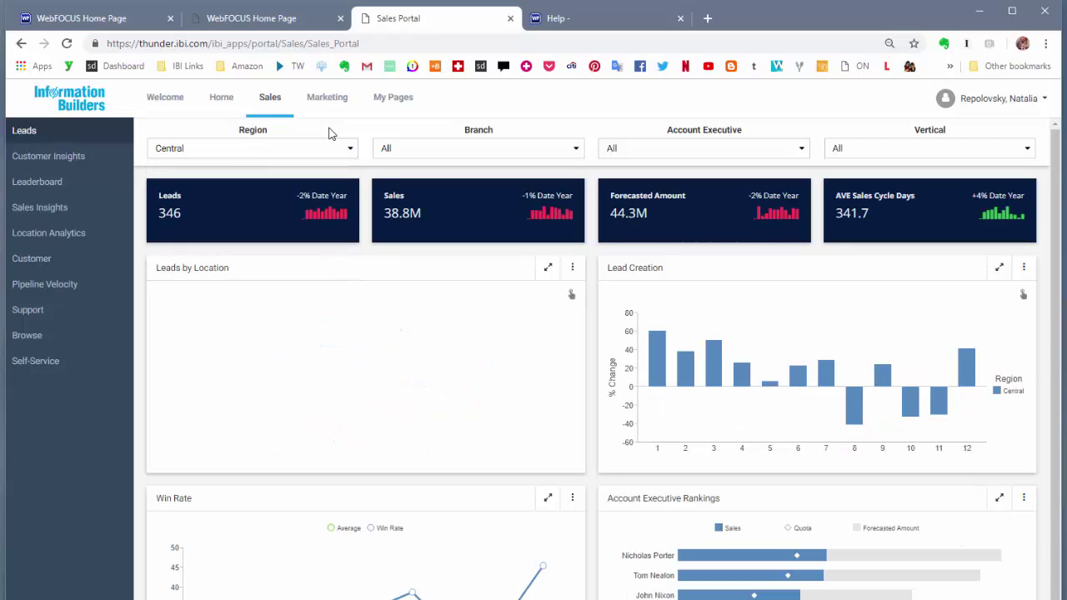
{"action": "left_click", "coordinate": [87, 159]}
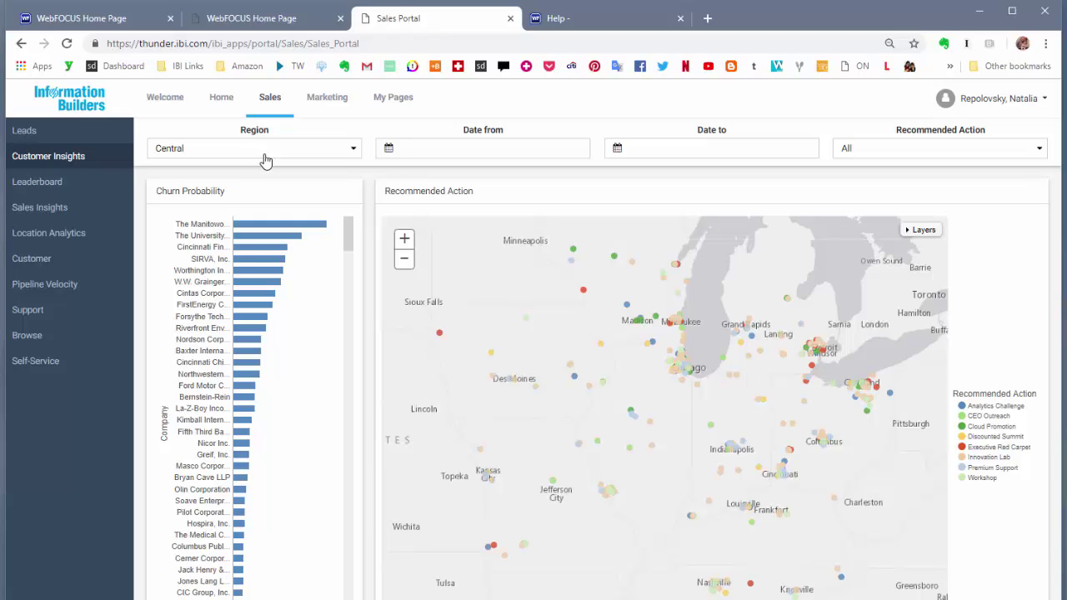
Step: Create a new My Pages page using the Grid 2-1 Side layout
{"action": "left_click", "coordinate": [390, 100]}
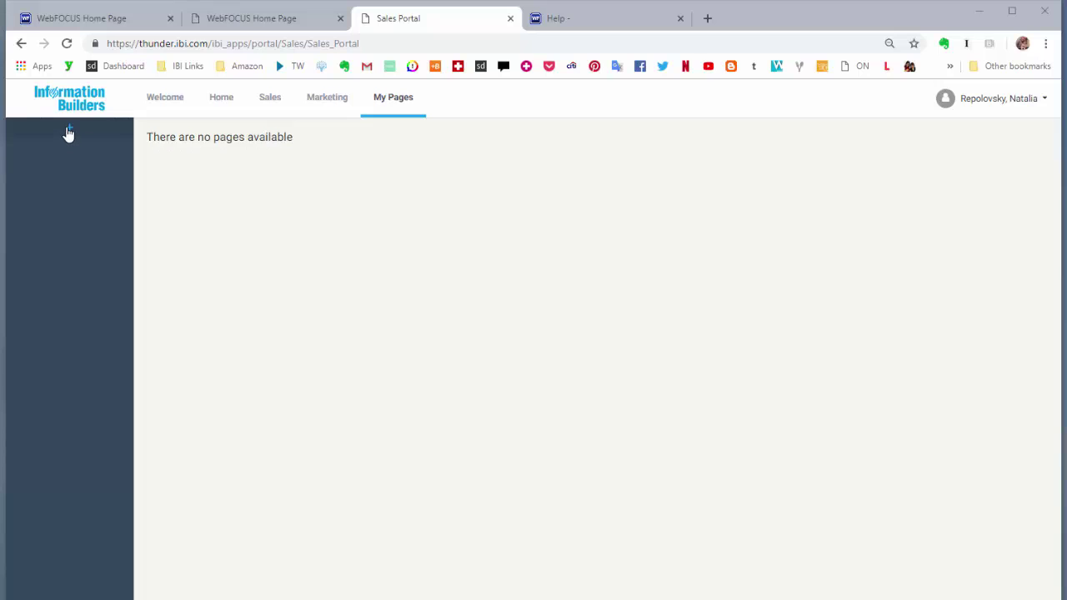
{"action": "left_click", "coordinate": [69, 131]}
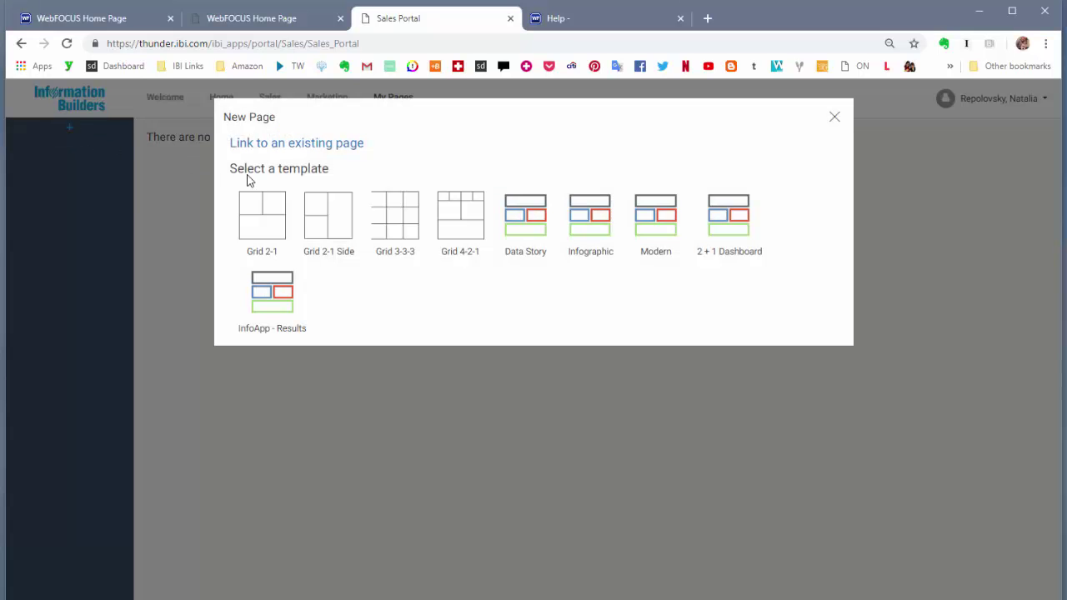
{"action": "left_click", "coordinate": [322, 214]}
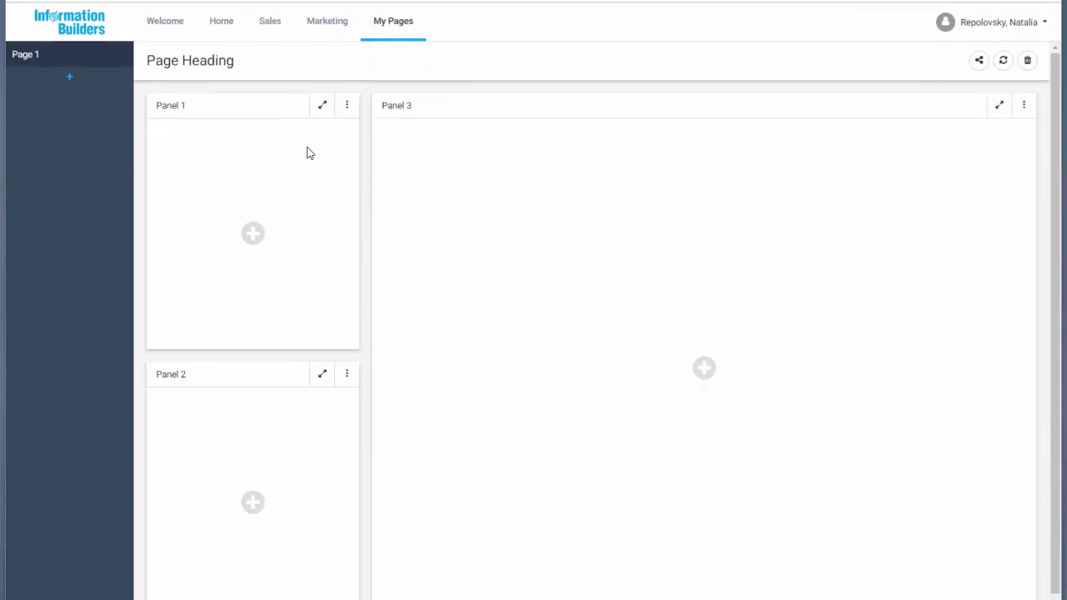
Step: Fill the panels with the quota chart, Executive View and the Where is the most activity? map
{"action": "left_click", "coordinate": [253, 233]}
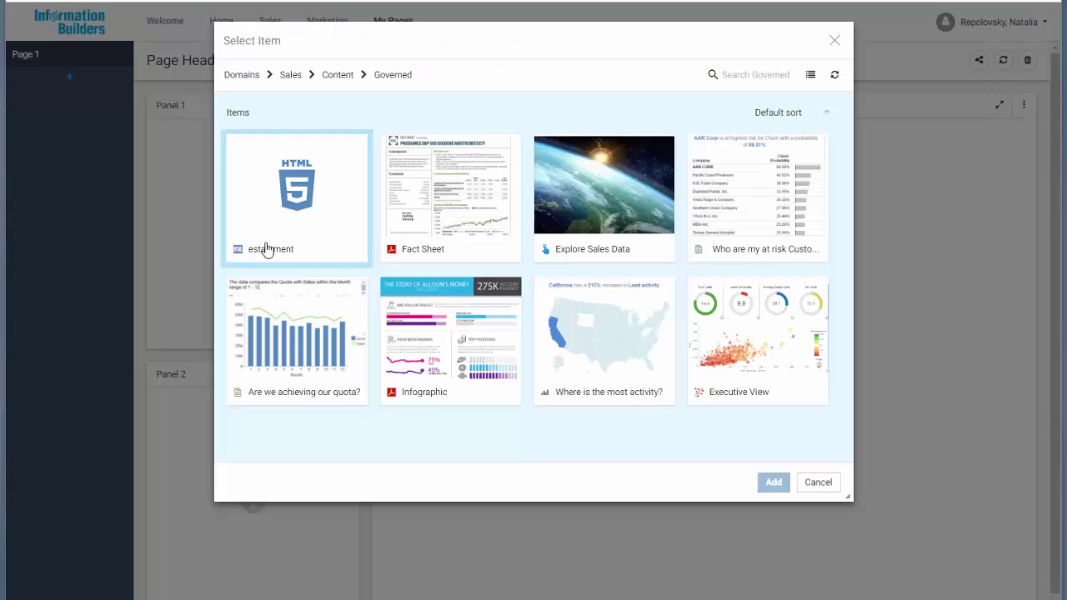
{"action": "double_click", "coordinate": [296, 346]}
{"action": "left_click", "coordinate": [255, 504]}
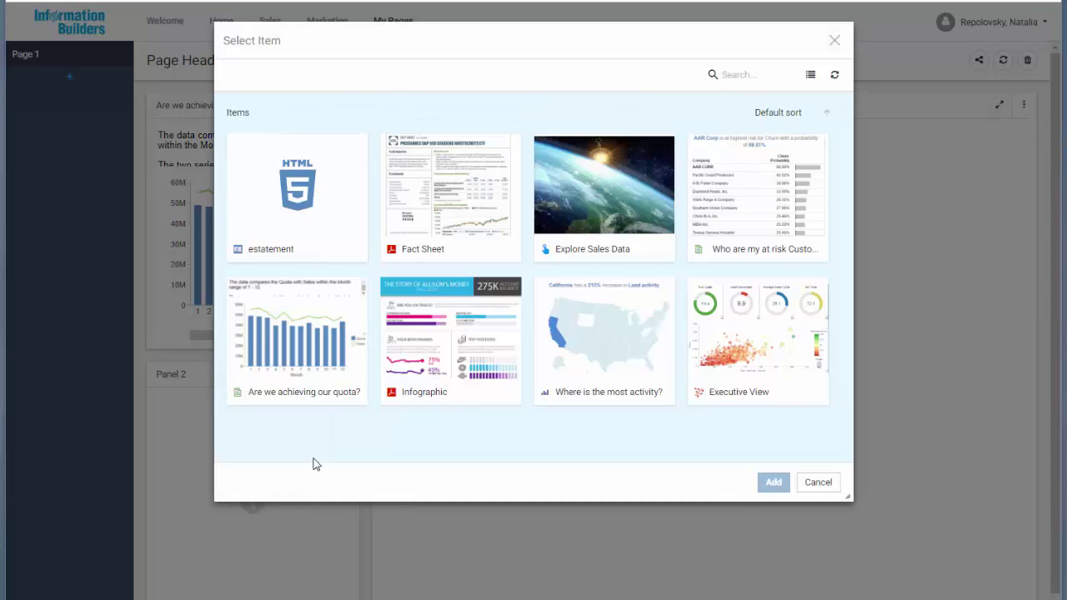
{"action": "double_click", "coordinate": [722, 335]}
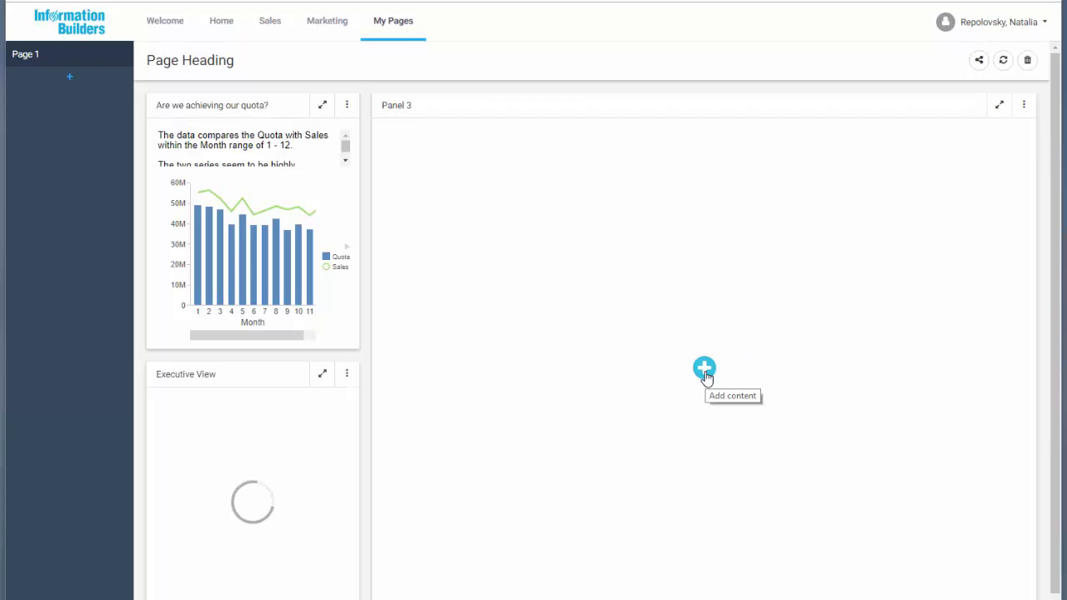
{"action": "left_click", "coordinate": [704, 369]}
{"action": "left_click", "coordinate": [604, 334]}
{"action": "left_click", "coordinate": [774, 482]}
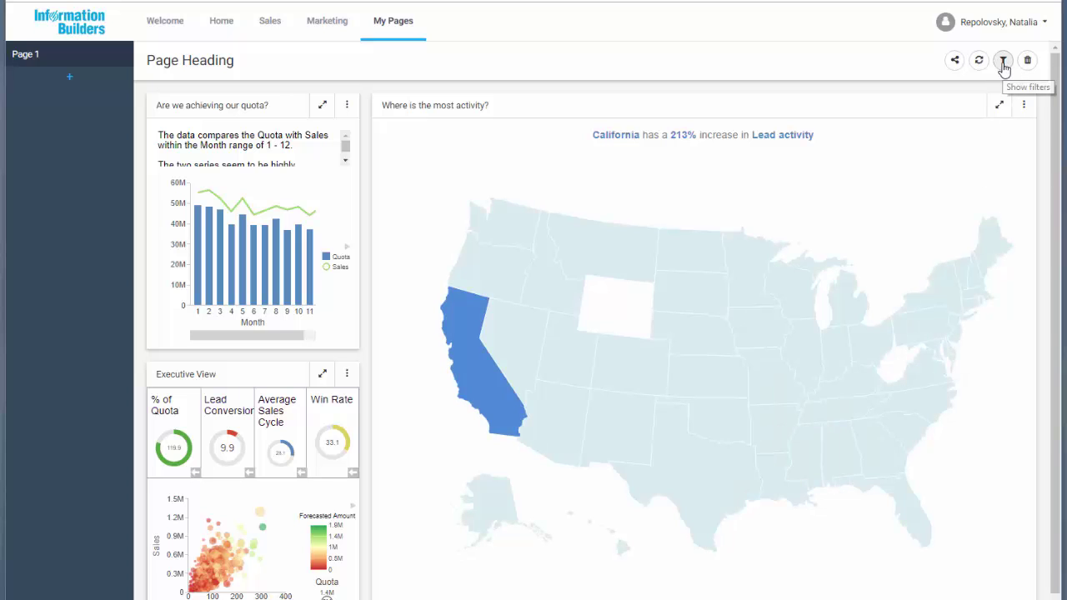
Step: Check Page 1's filter selections, then share it with everyone (all defined users)
{"action": "left_click", "coordinate": [1004, 62]}
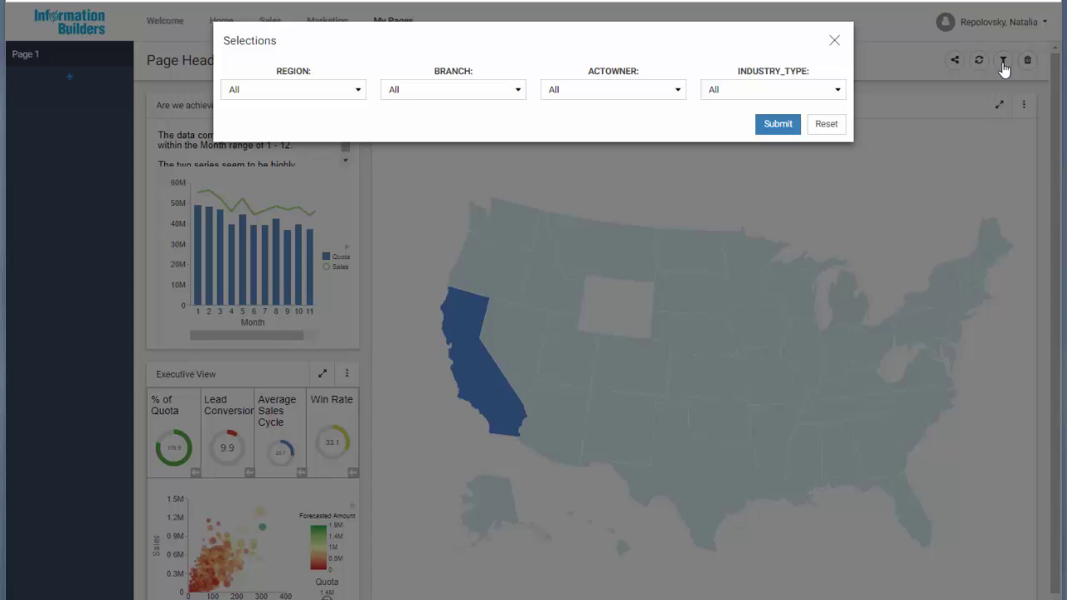
{"action": "left_click", "coordinate": [834, 41]}
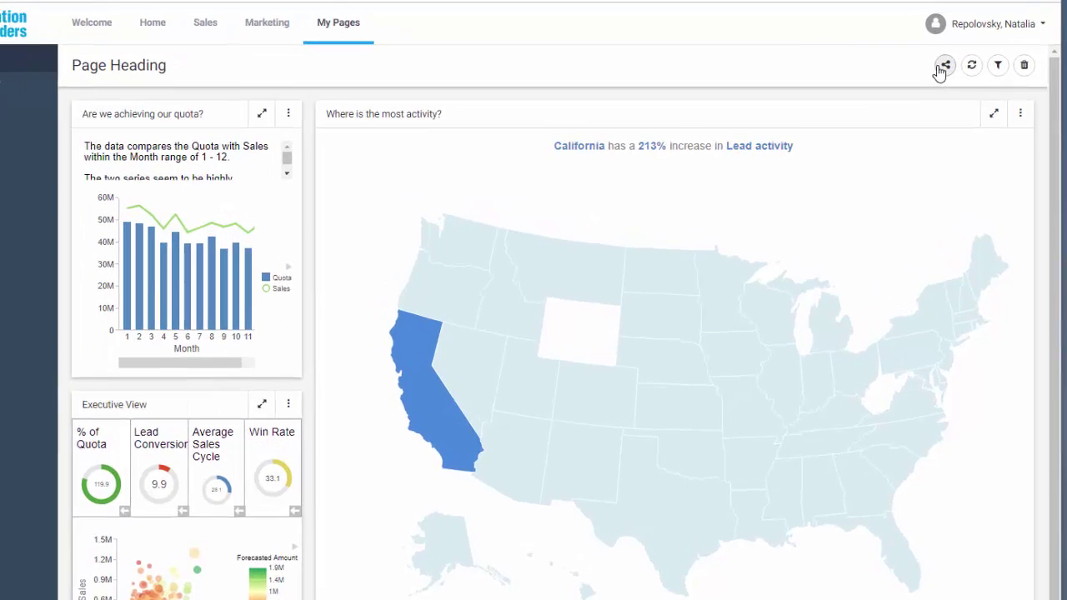
{"action": "left_click", "coordinate": [932, 71]}
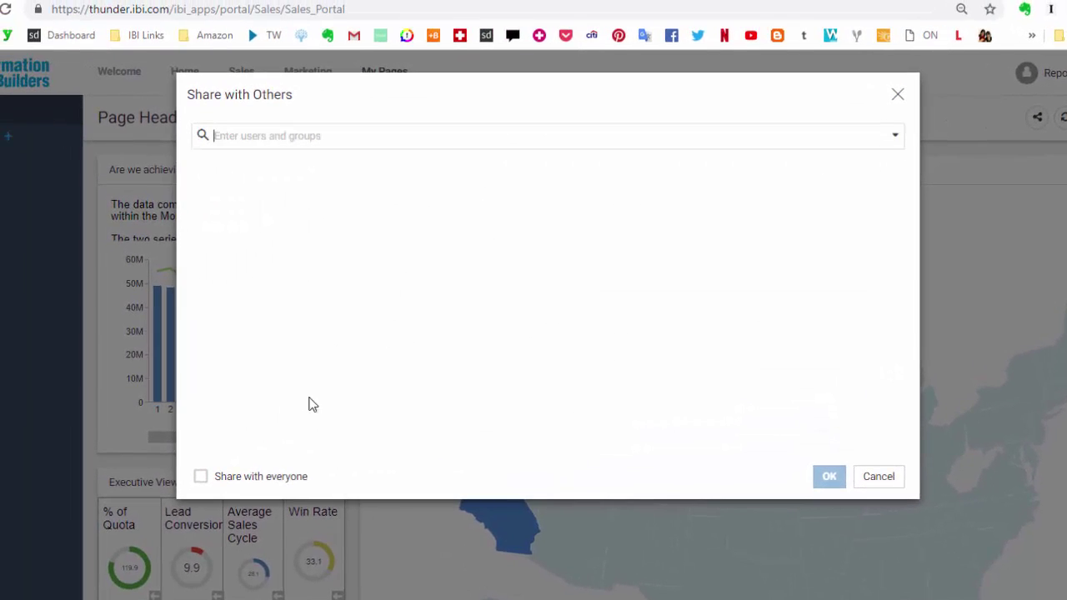
{"action": "left_click", "coordinate": [293, 482]}
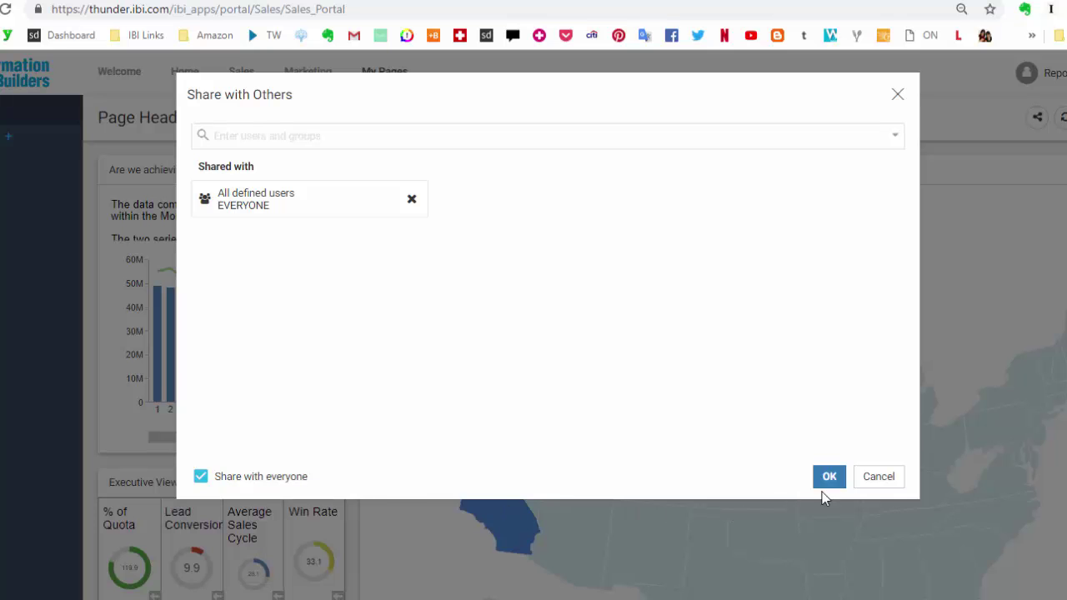
{"action": "left_click", "coordinate": [829, 476]}
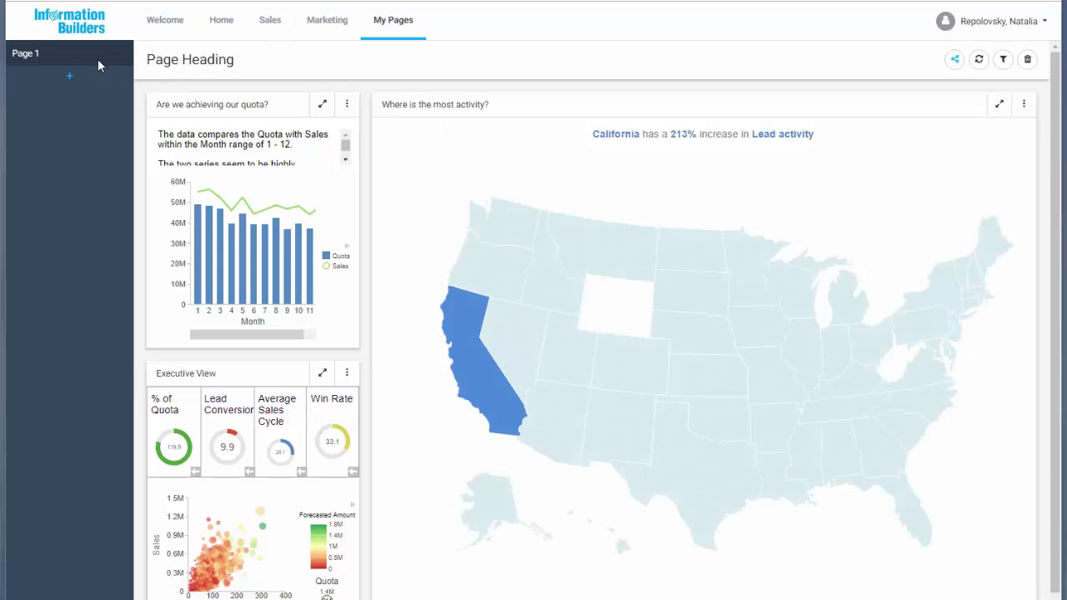
Step: Rename the page 'Sales Page' and begin changing its heading to 'This Year's Sales Stats'
{"action": "double_click", "coordinate": [97, 60]}
{"action": "type", "text": "Sales Page"}
{"action": "double_click", "coordinate": [204, 62]}
{"action": "type", "text": "This Year's"}
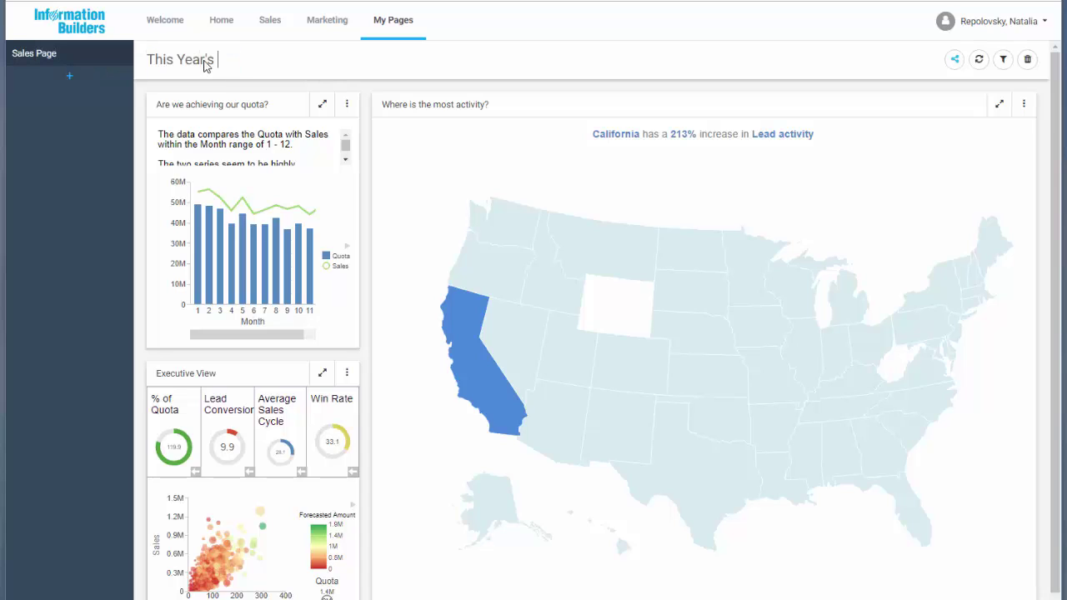